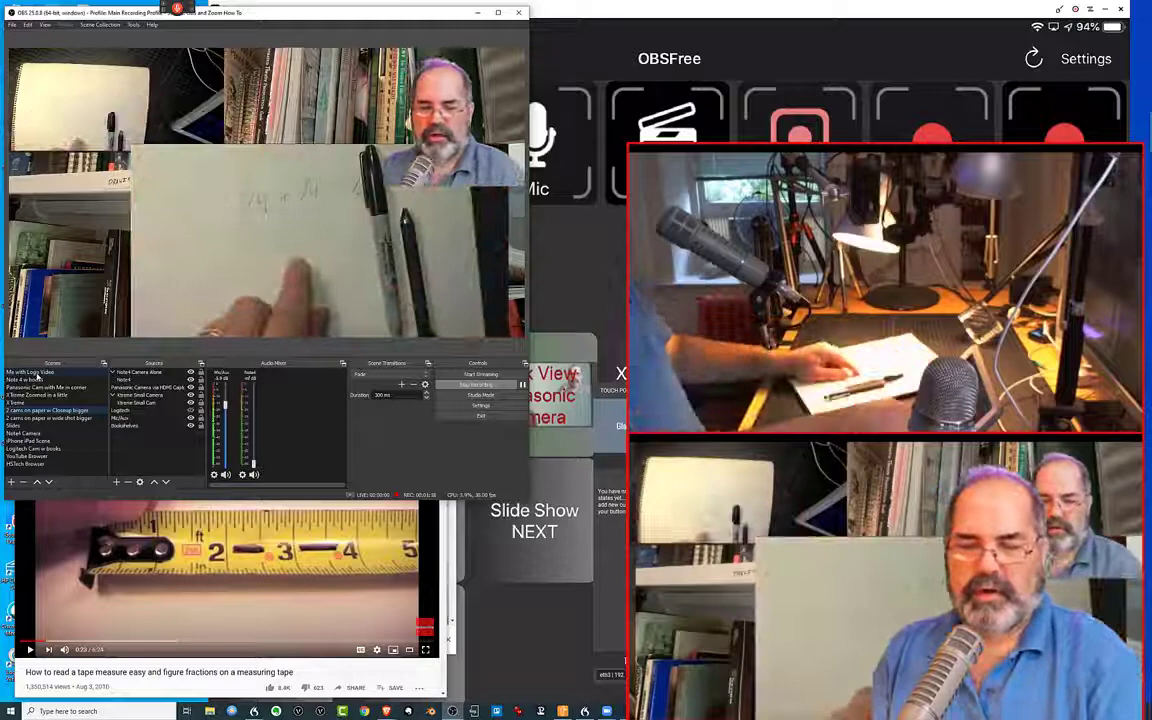
# - Switch the output to '2 cams on paper w wide shot bigger' with the F2 hotkey
pyautogui.press('F2')
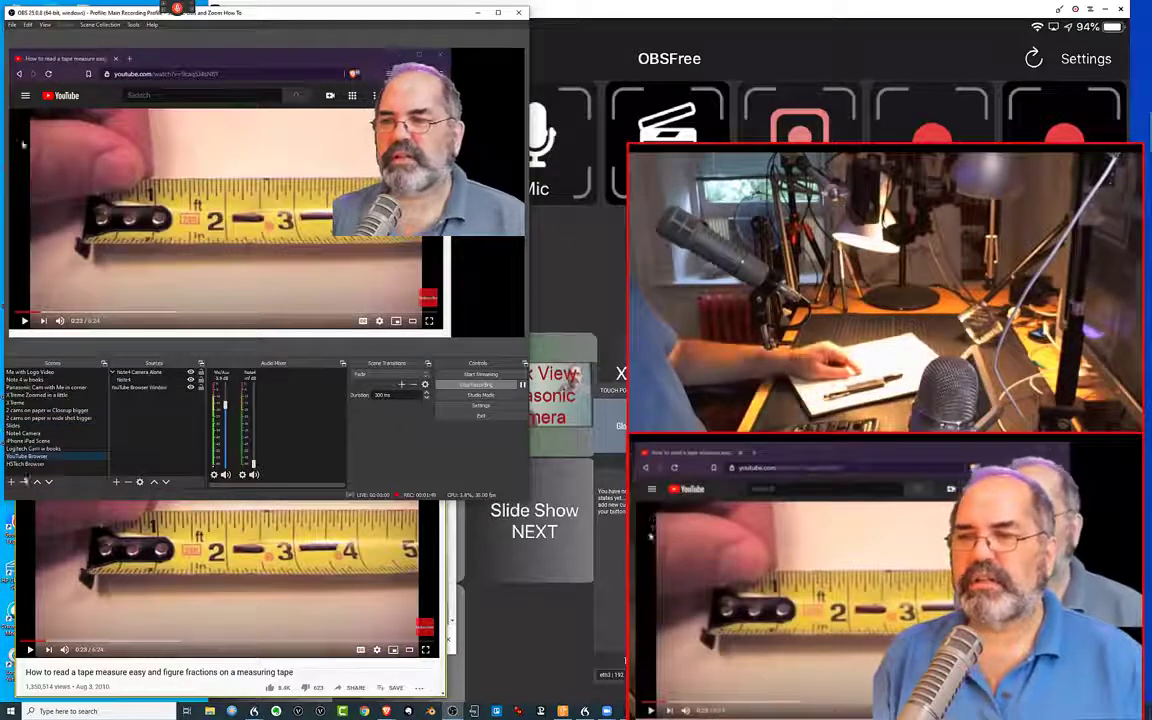
# - Play the tape-measure YouTube video, then pause it with the pen on the tape
pyautogui.click(30, 650)
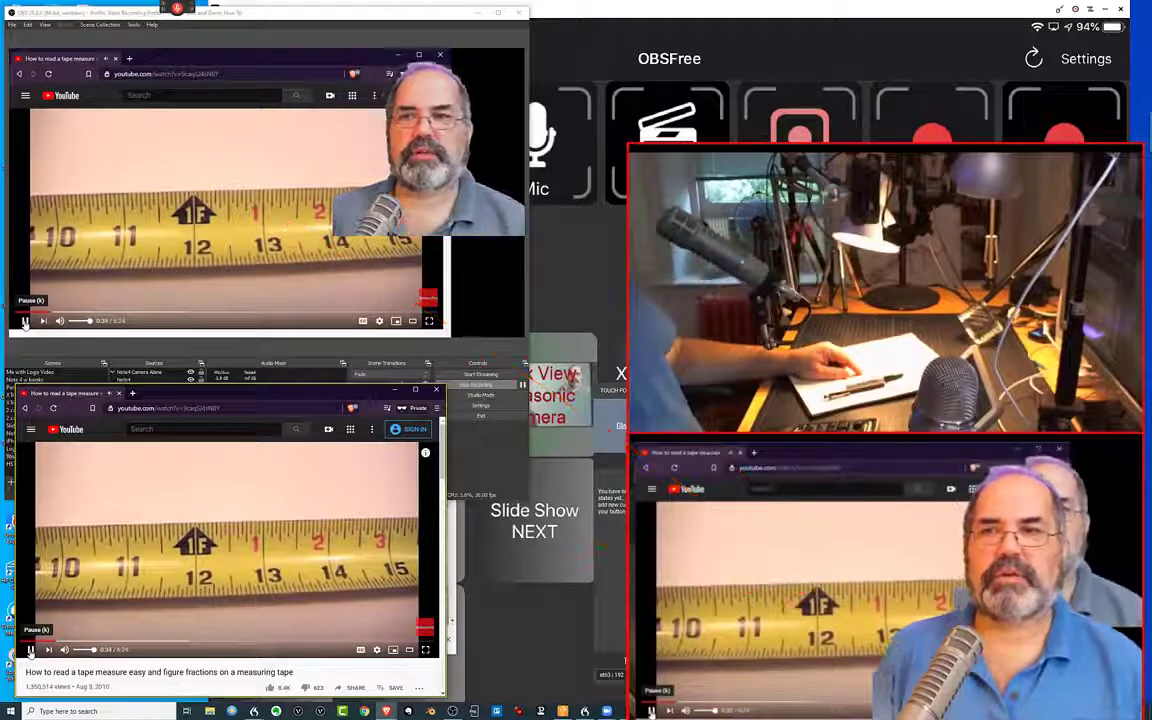
pyautogui.click(24, 322)
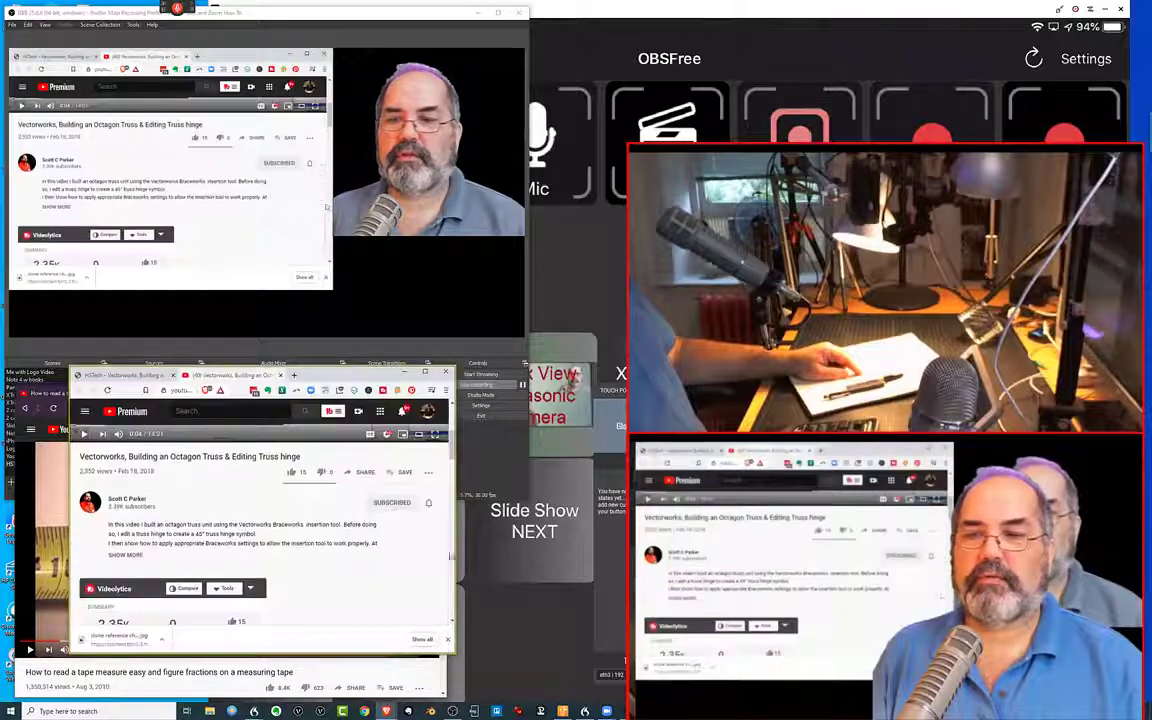
# - Show the HSTech octagon truss article, then the HSTech home page, scrolling through it
pyautogui.scroll(3, 200, 466)
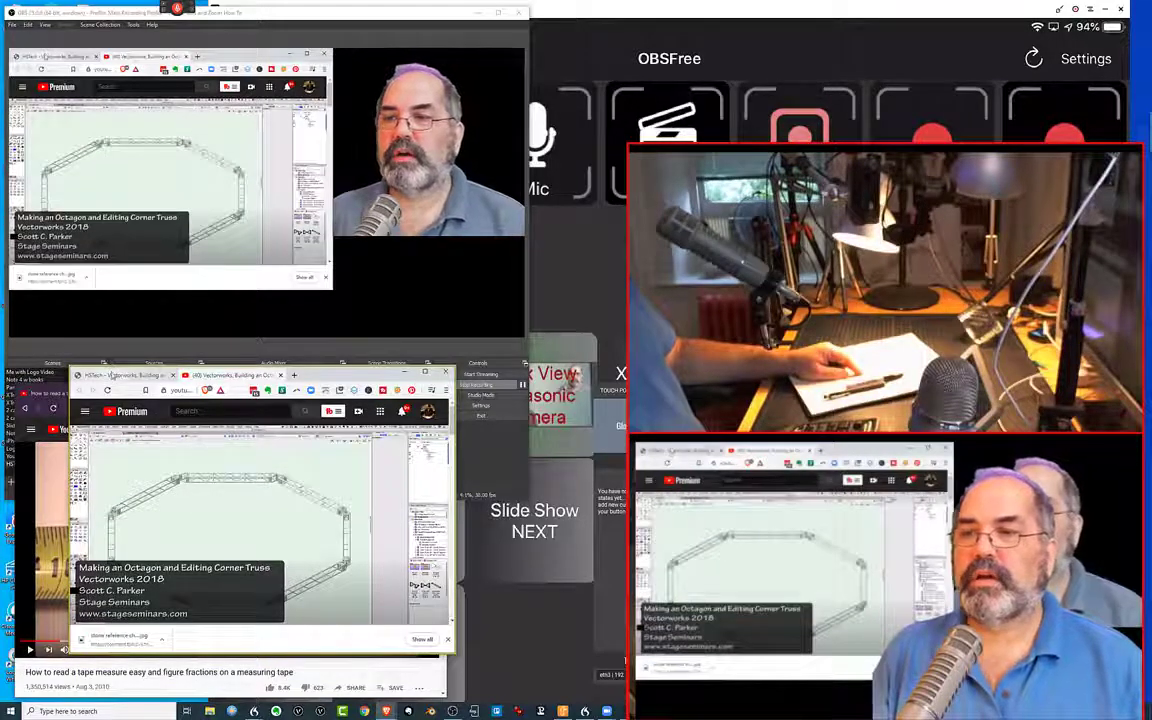
pyautogui.click(112, 375)
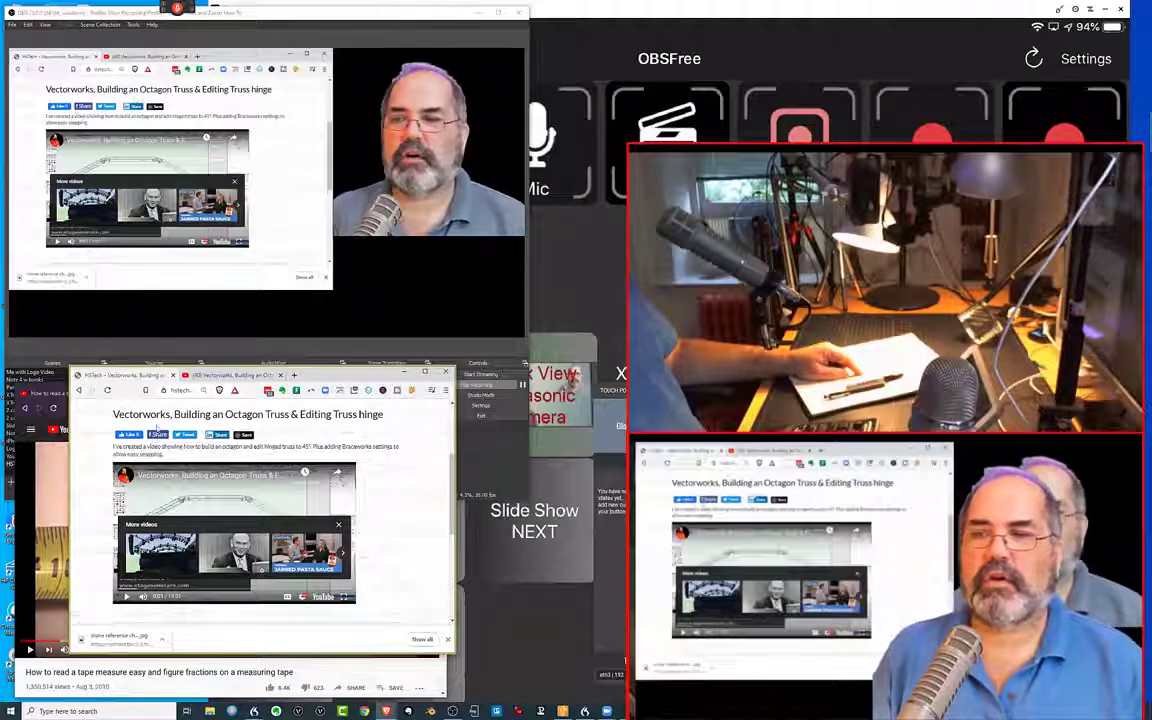
pyautogui.scroll(2, 157, 430)
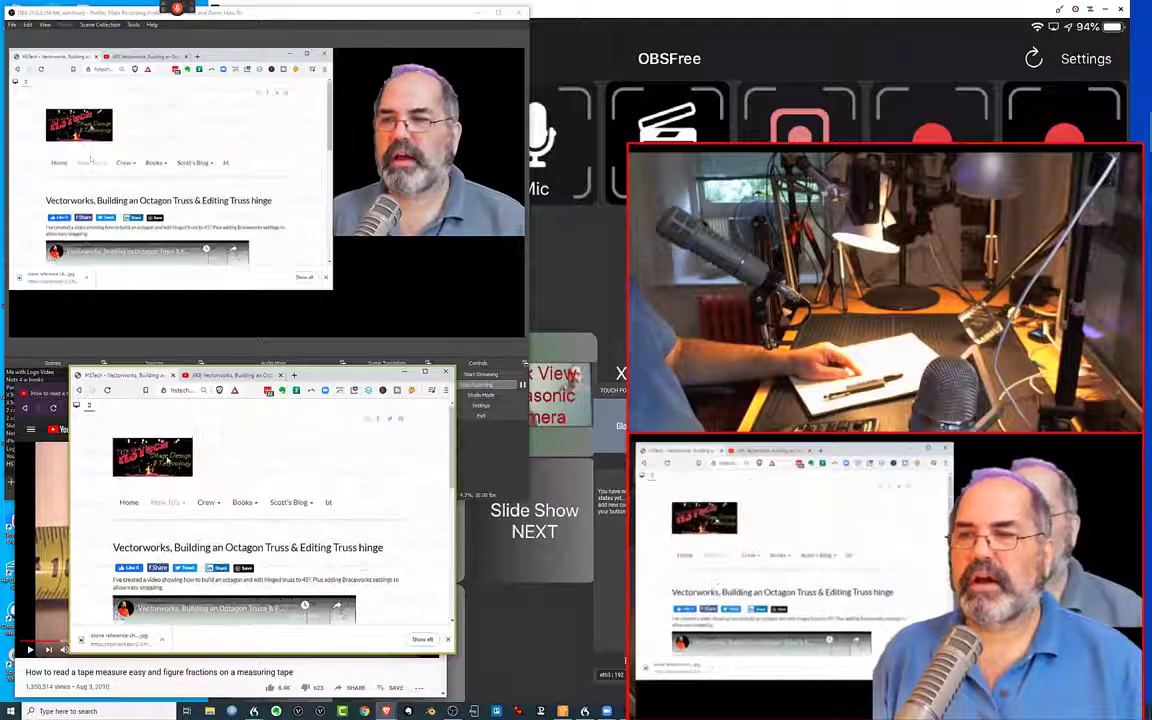
pyautogui.click(129, 504)
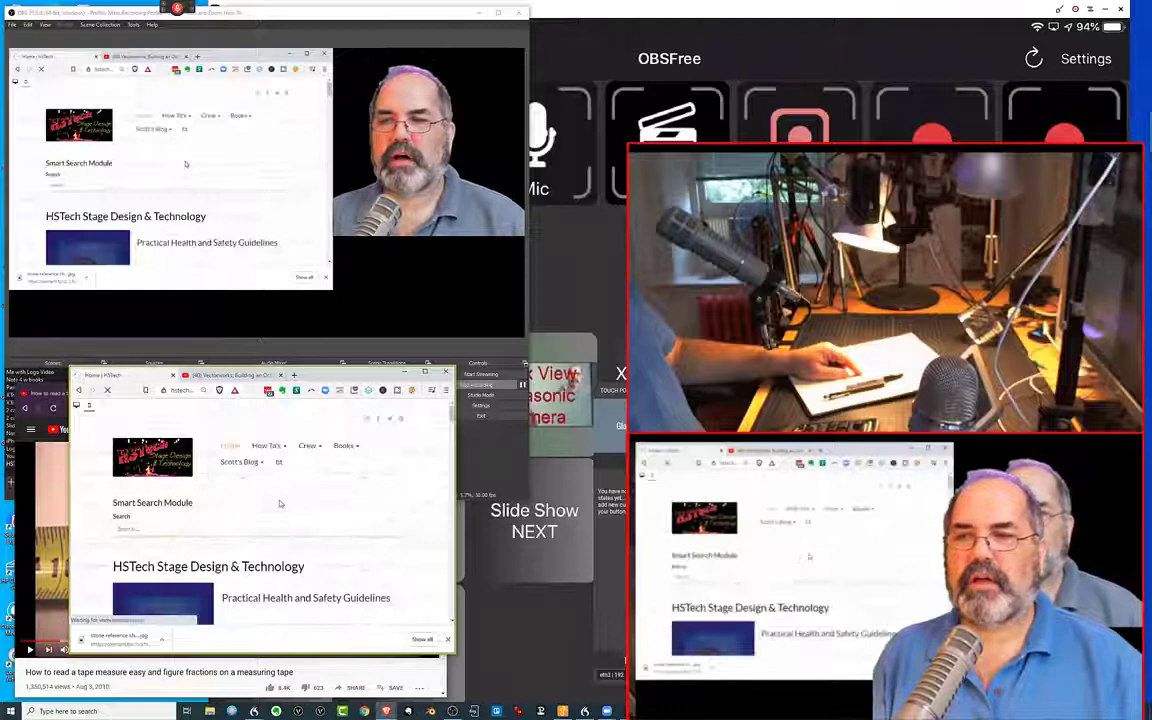
pyautogui.scroll(-3, 281, 505)
pyautogui.scroll(1, 281, 507)
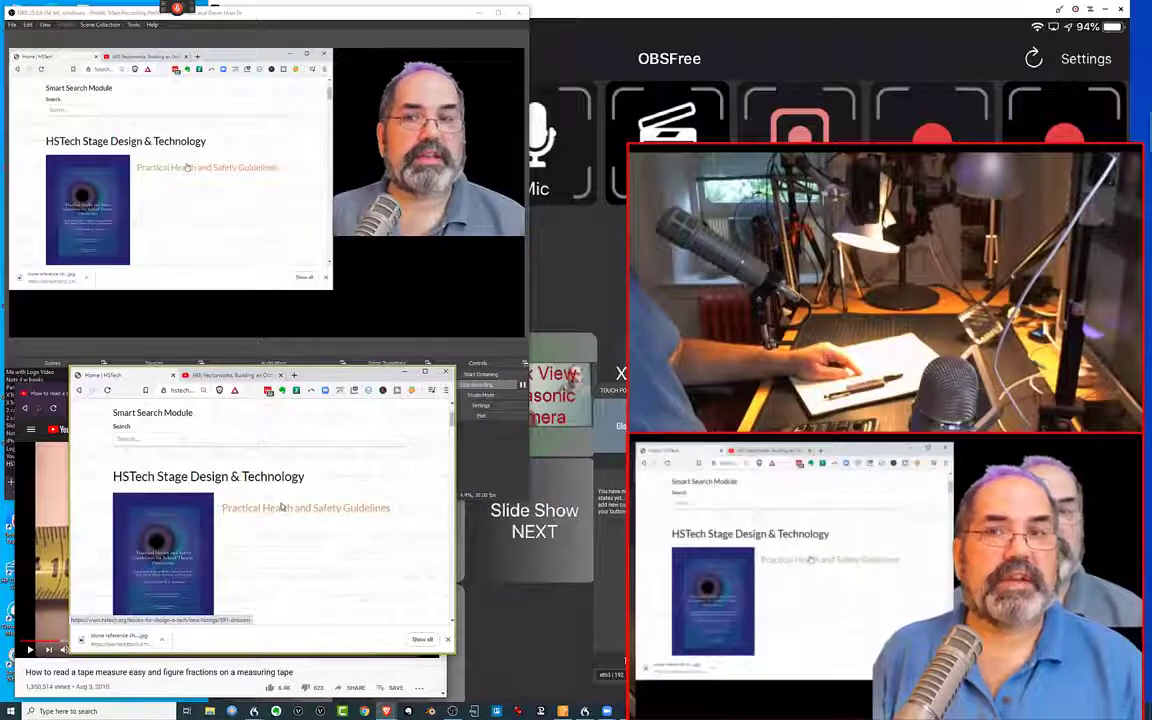
pyautogui.scroll(-1, 281, 507)
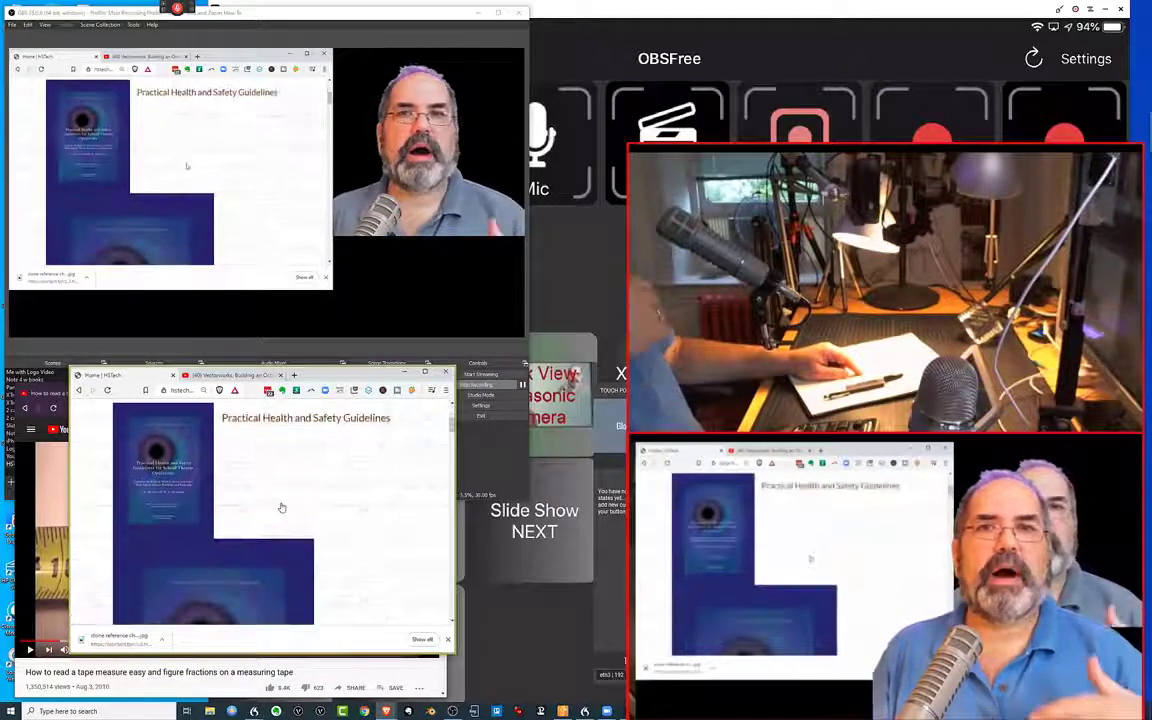
pyautogui.scroll(2, 281, 507)
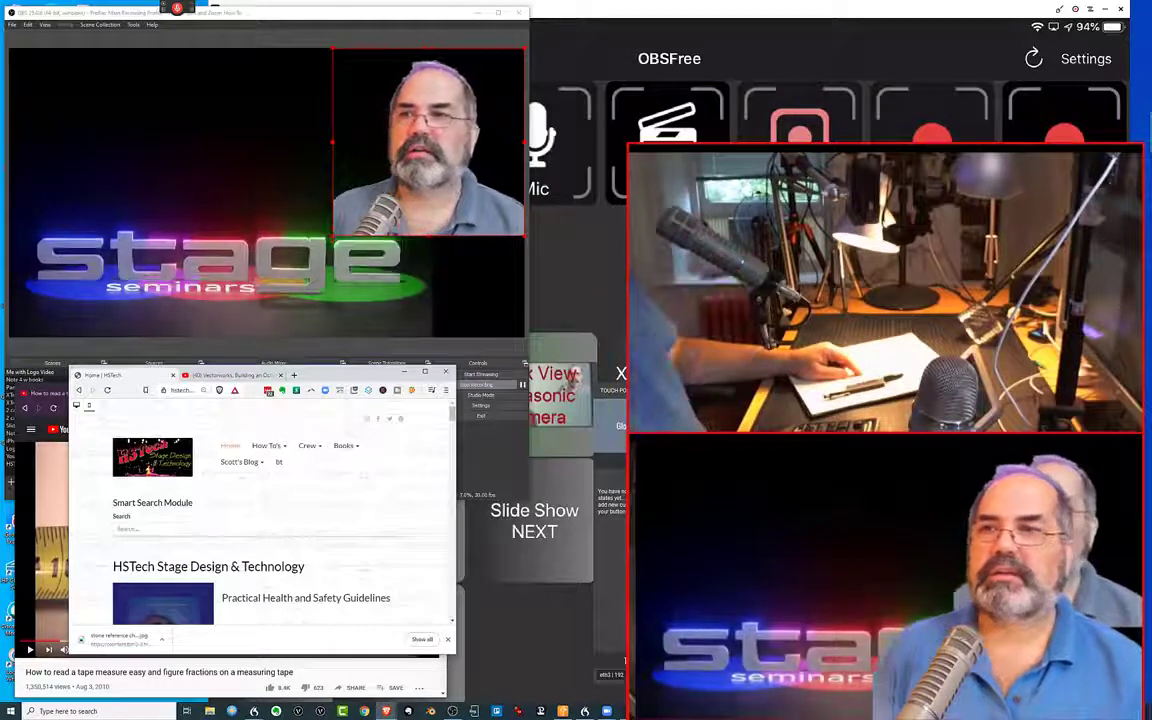
# - Bring OBS forward and put 'Note 4 w books', then 'Panasonic Cam with Me in corner', on air
pyautogui.click(252, 14)
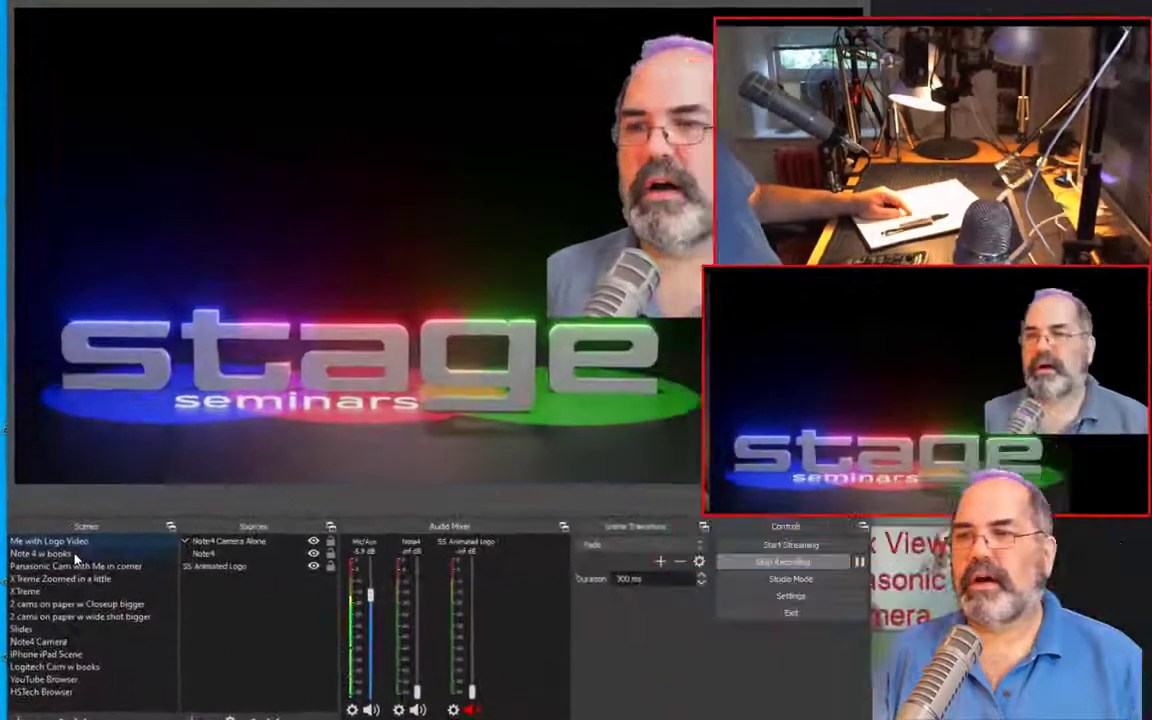
pyautogui.click(60, 466)
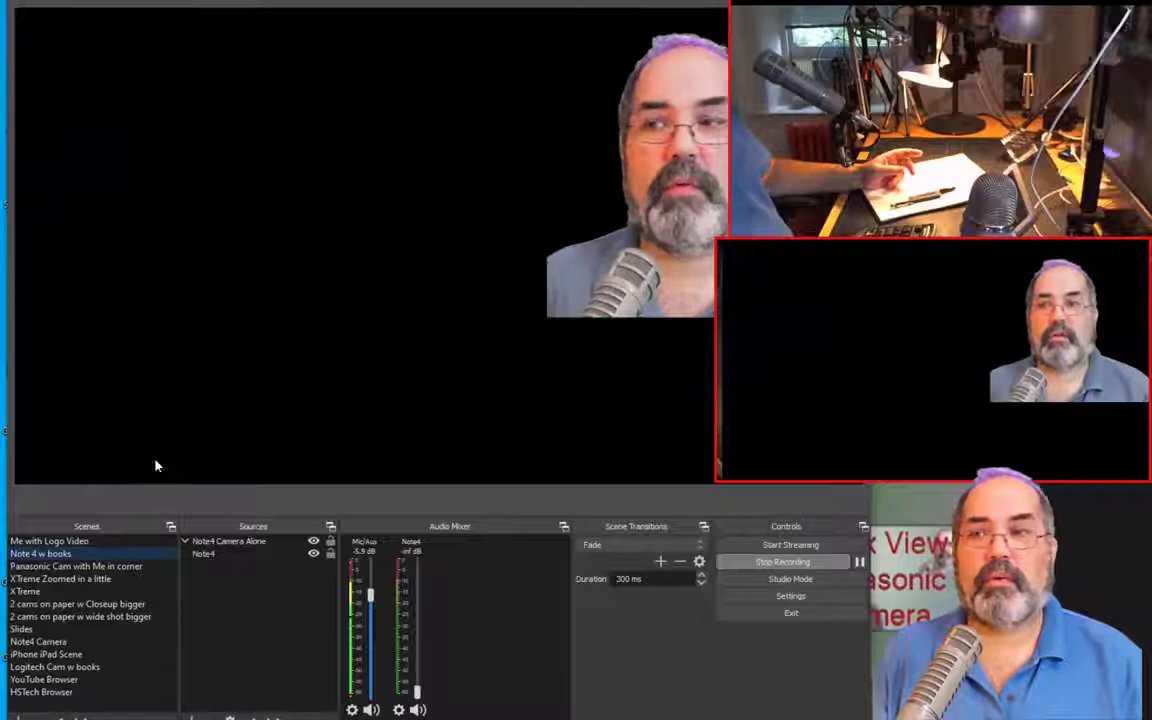
pyautogui.click(92, 568)
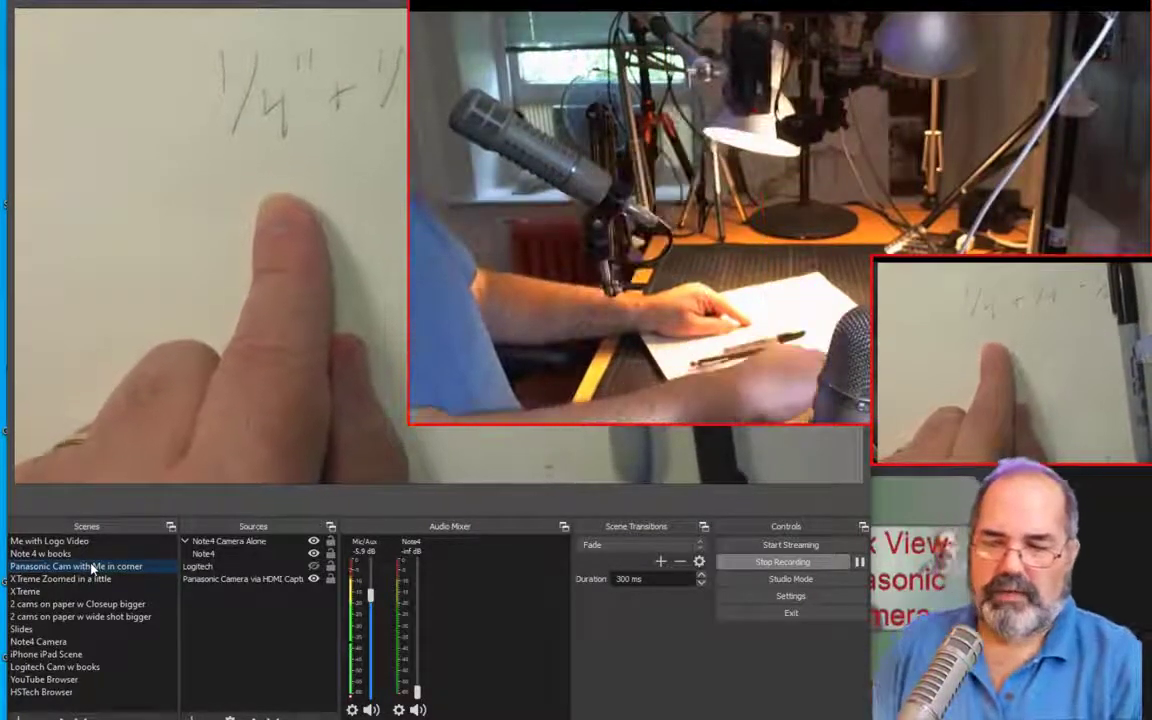
# - Put the 'XTreme Zoomed in a little' scene on air
pyautogui.click(43, 581)
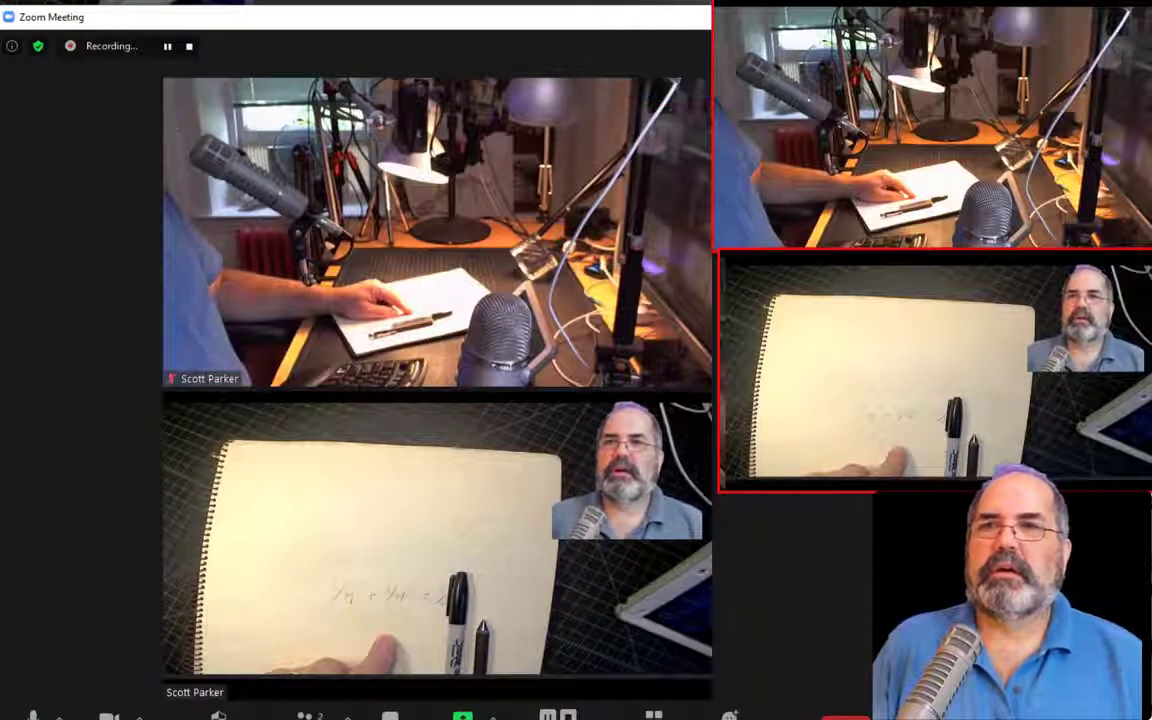
# - Cycle through the close-up and wide-shot paper scenes to Slides, selecting 'Slides for Flats'
pyautogui.hotkey('alt', 'Tab')
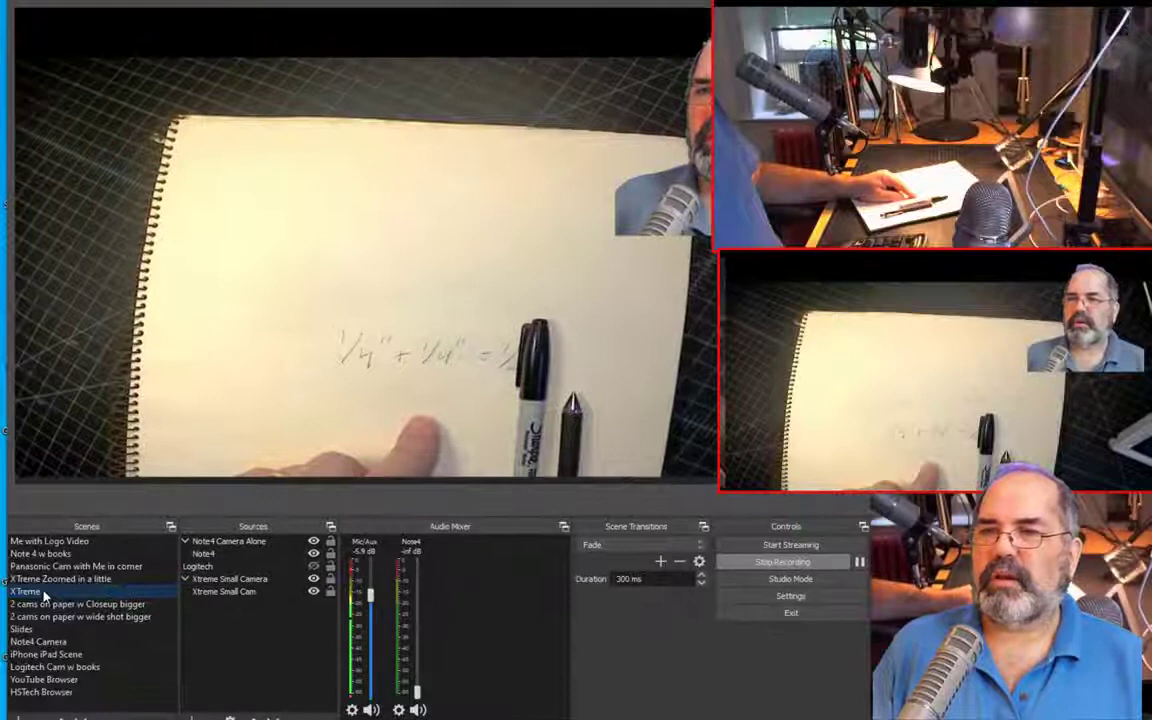
pyautogui.click(45, 607)
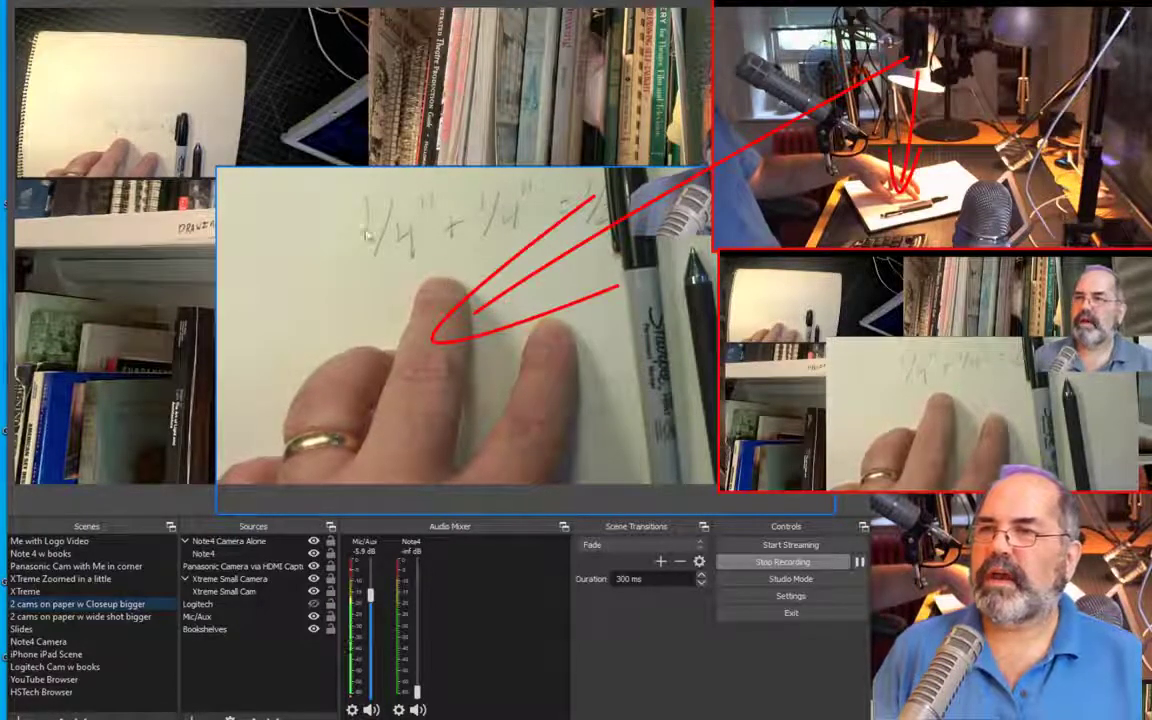
pyautogui.click(240, 137)
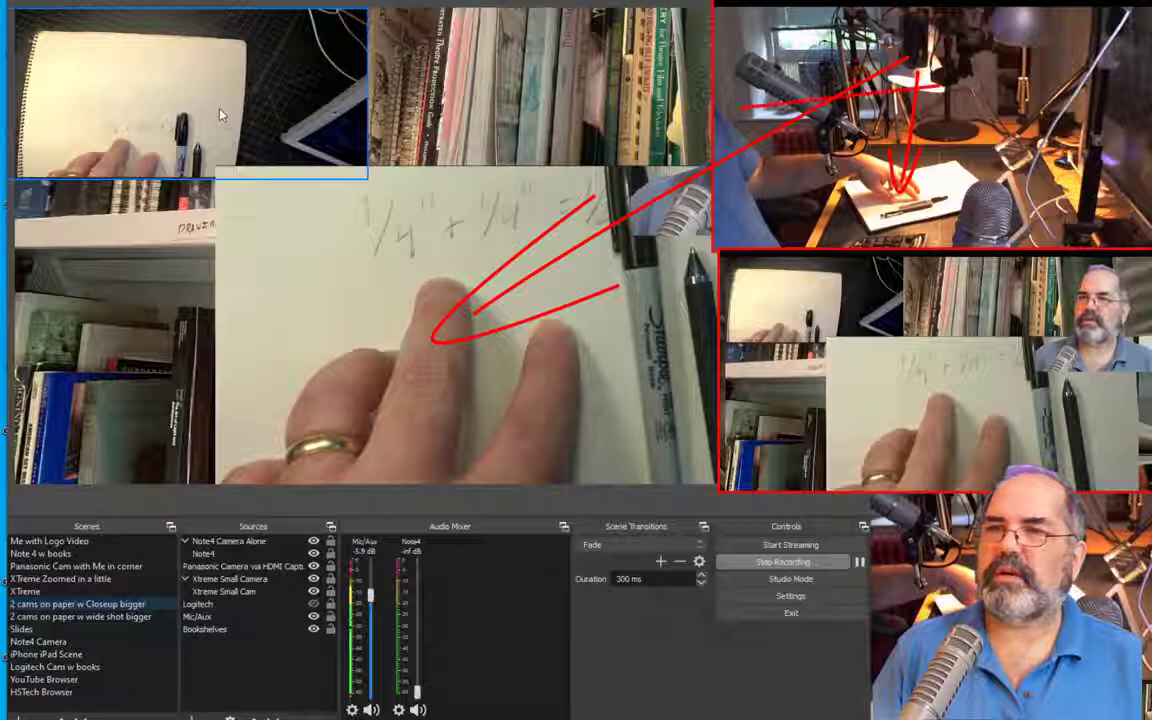
pyautogui.click(176, 313)
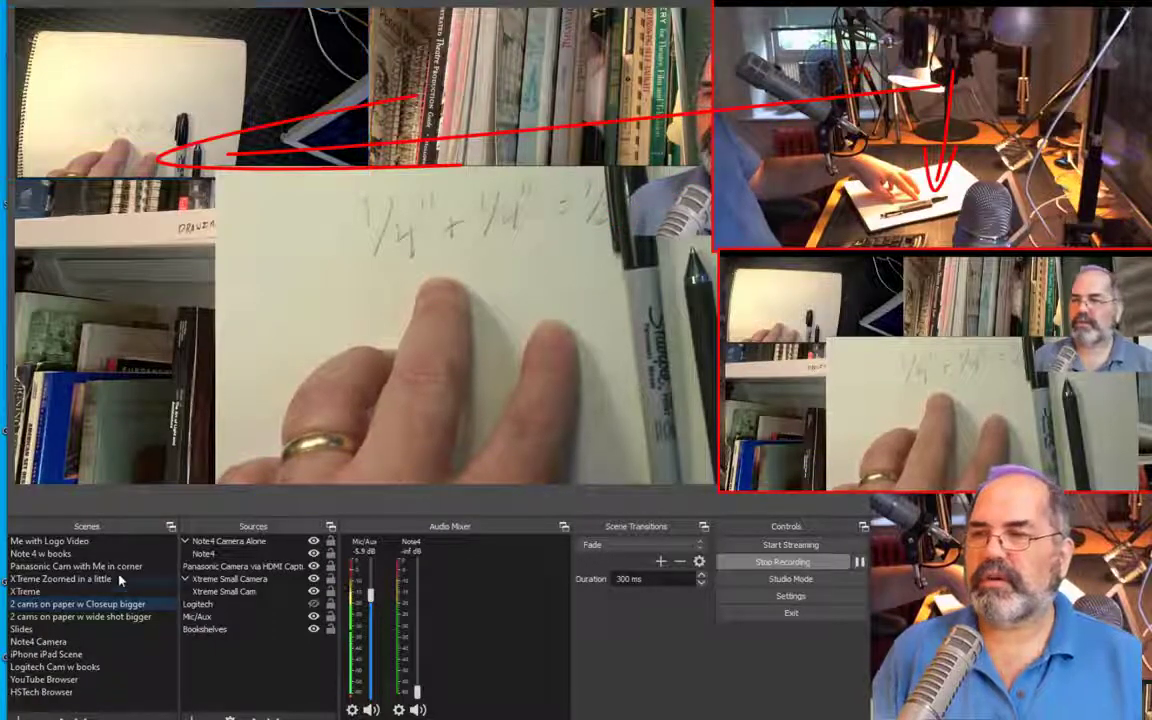
pyautogui.click(105, 619)
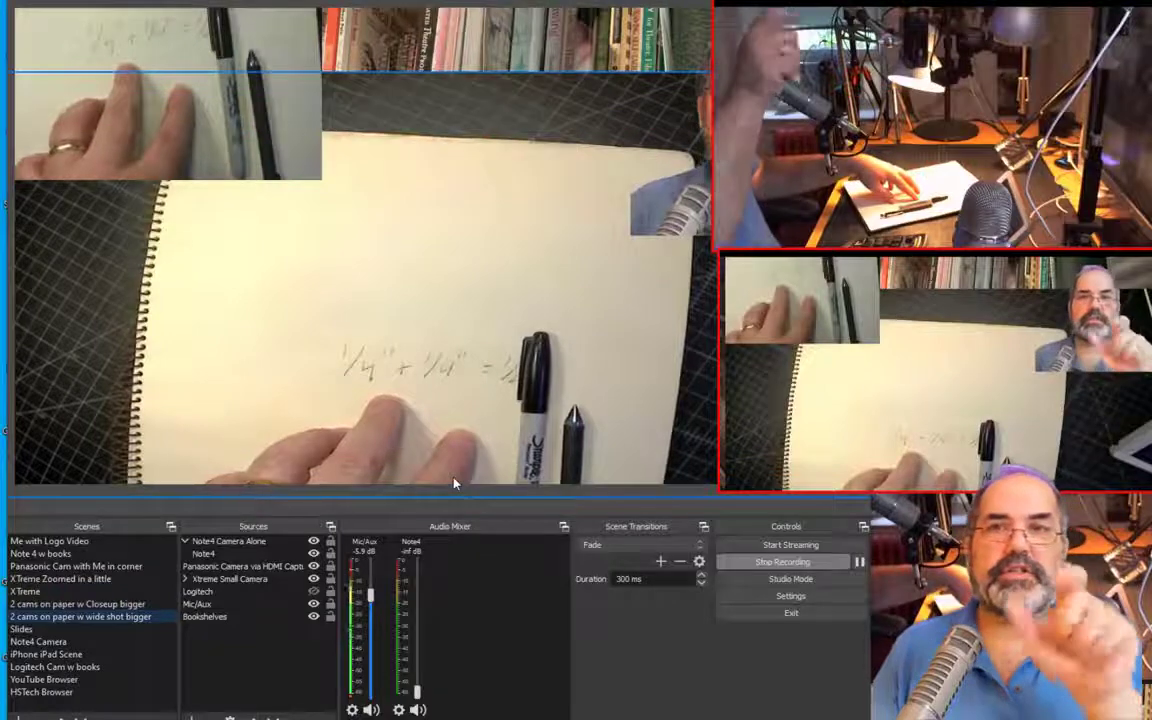
pyautogui.click(83, 631)
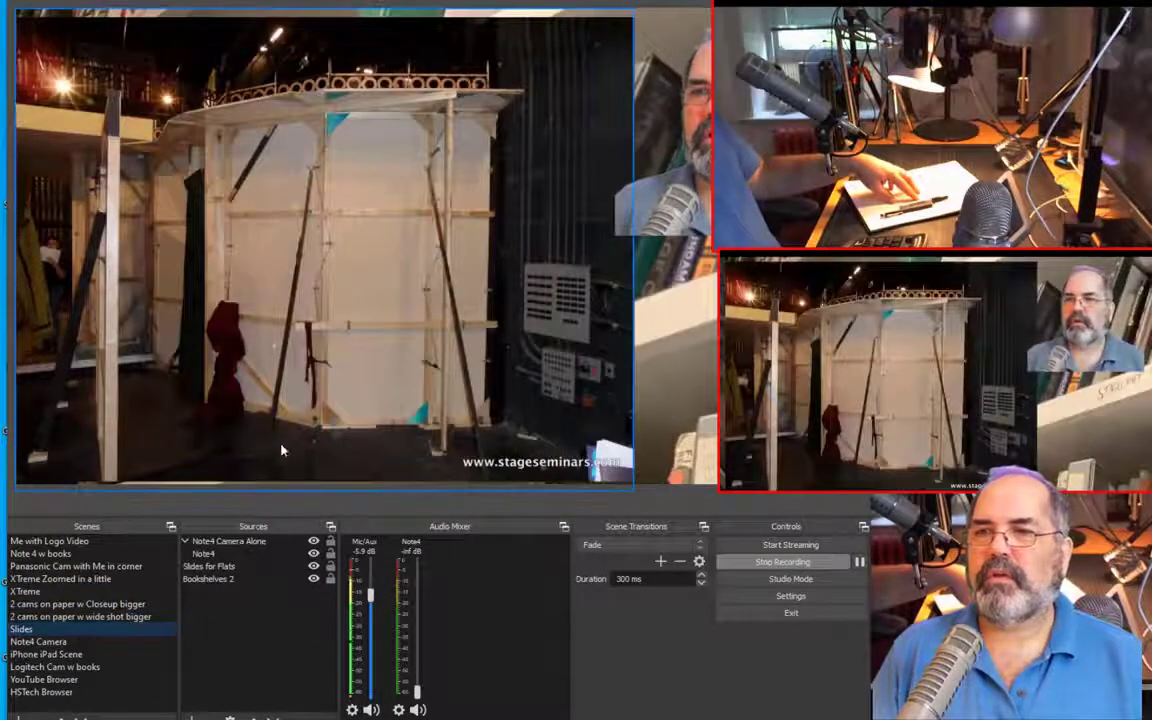
pyautogui.click(283, 428)
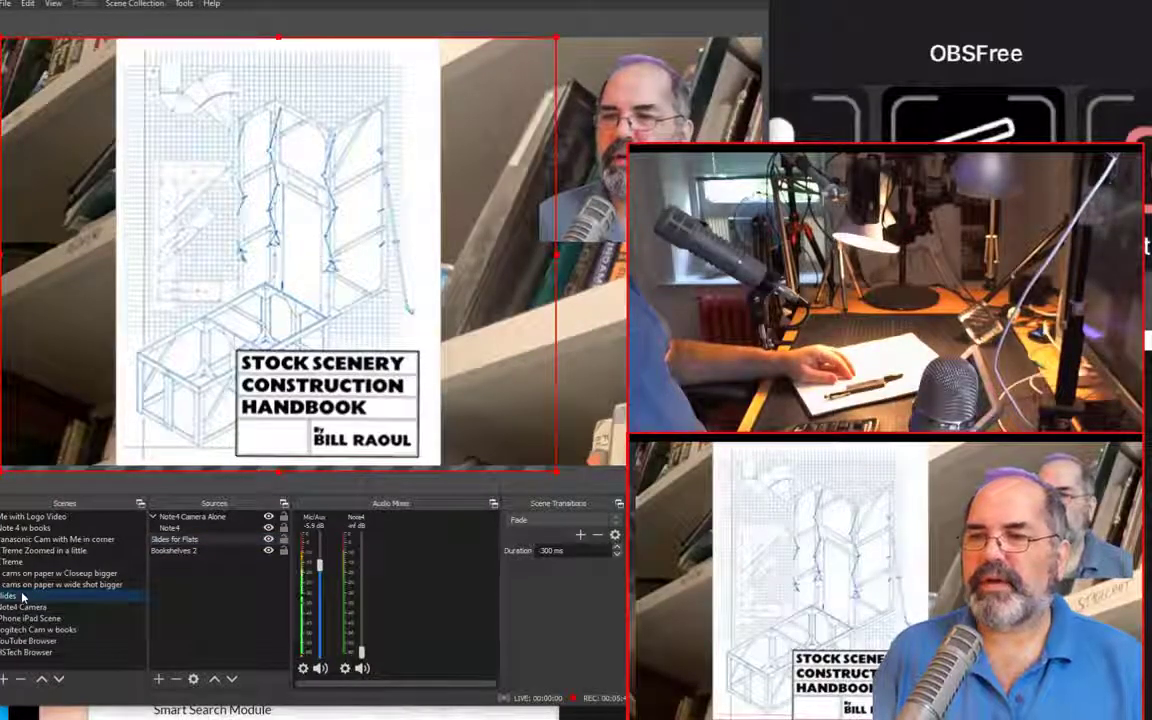
# - Review the Image Files list in the 'Slides for Flats' properties and close without changes
pyautogui.rightClick(174, 541)
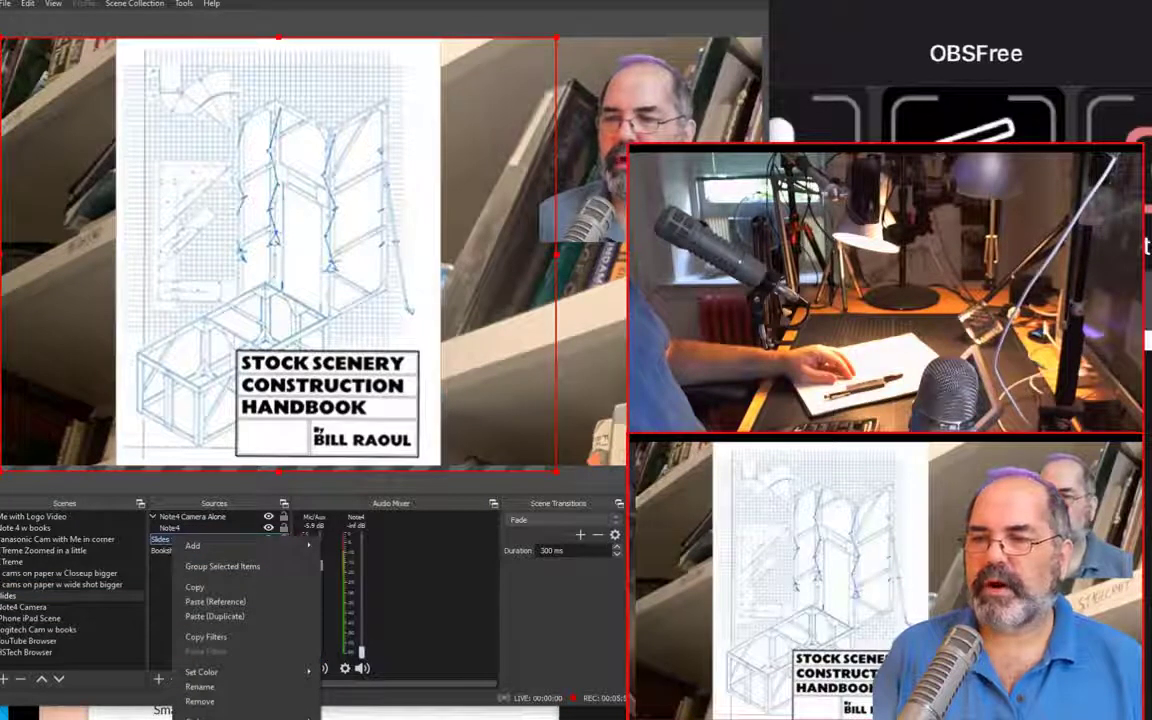
pyautogui.click(200, 716)
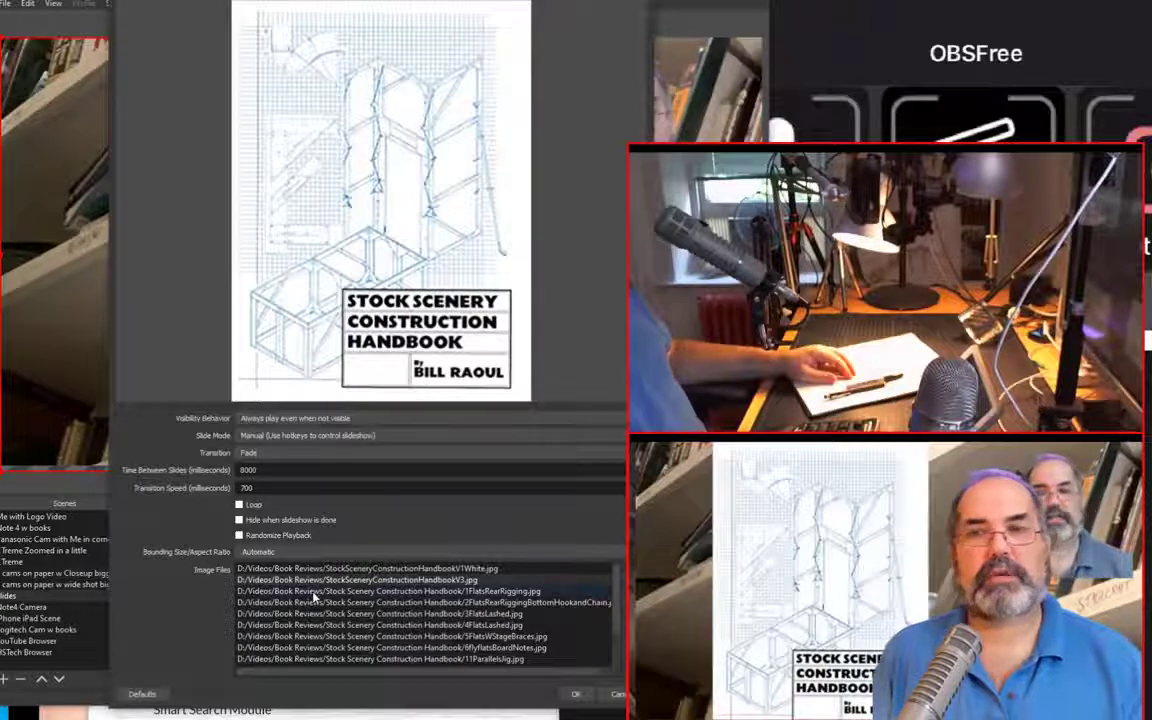
pyautogui.click(311, 603)
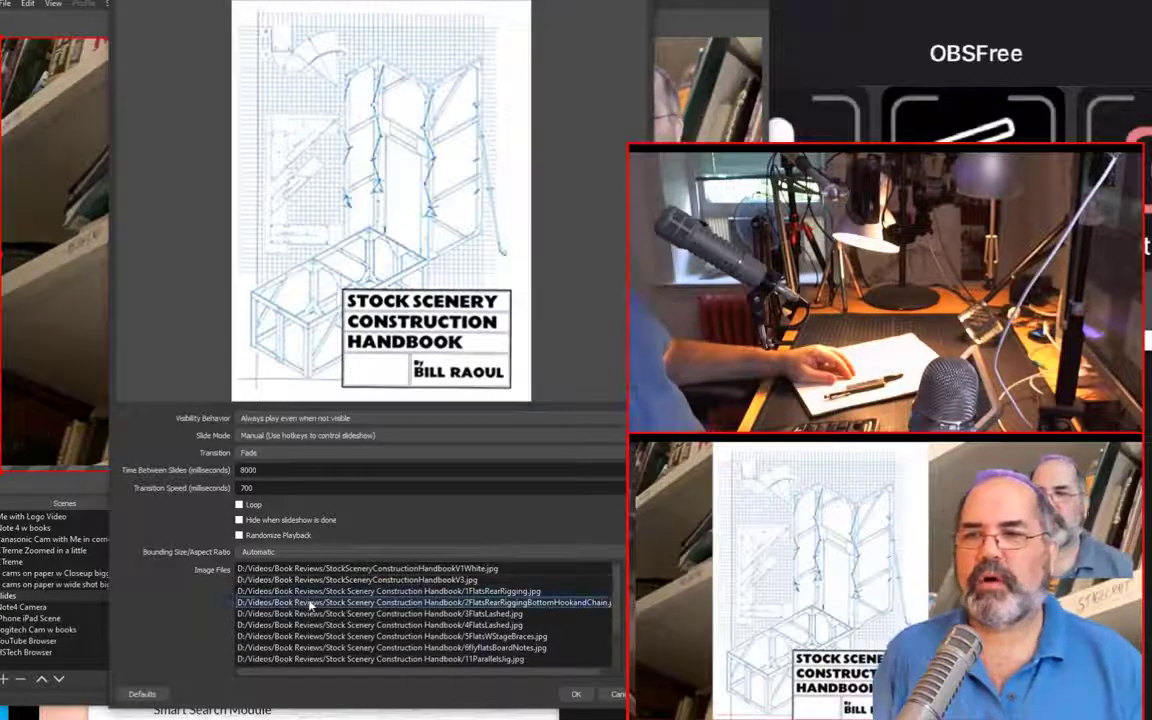
pyautogui.click(310, 626)
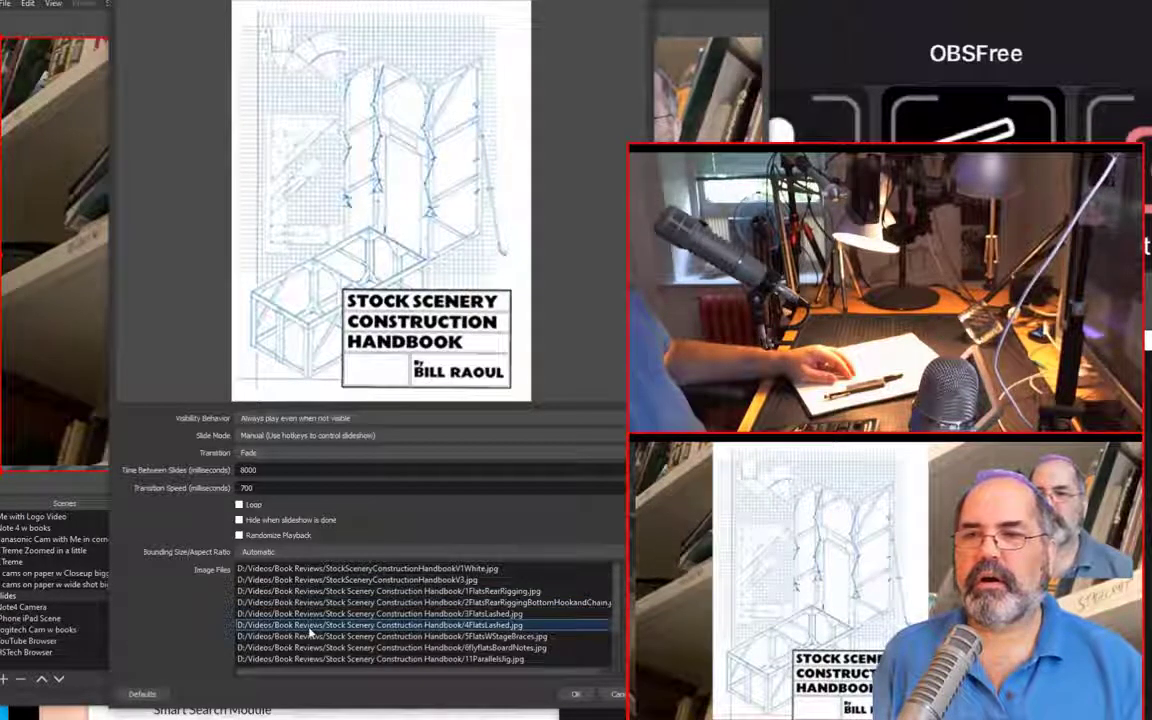
pyautogui.click(407, 660)
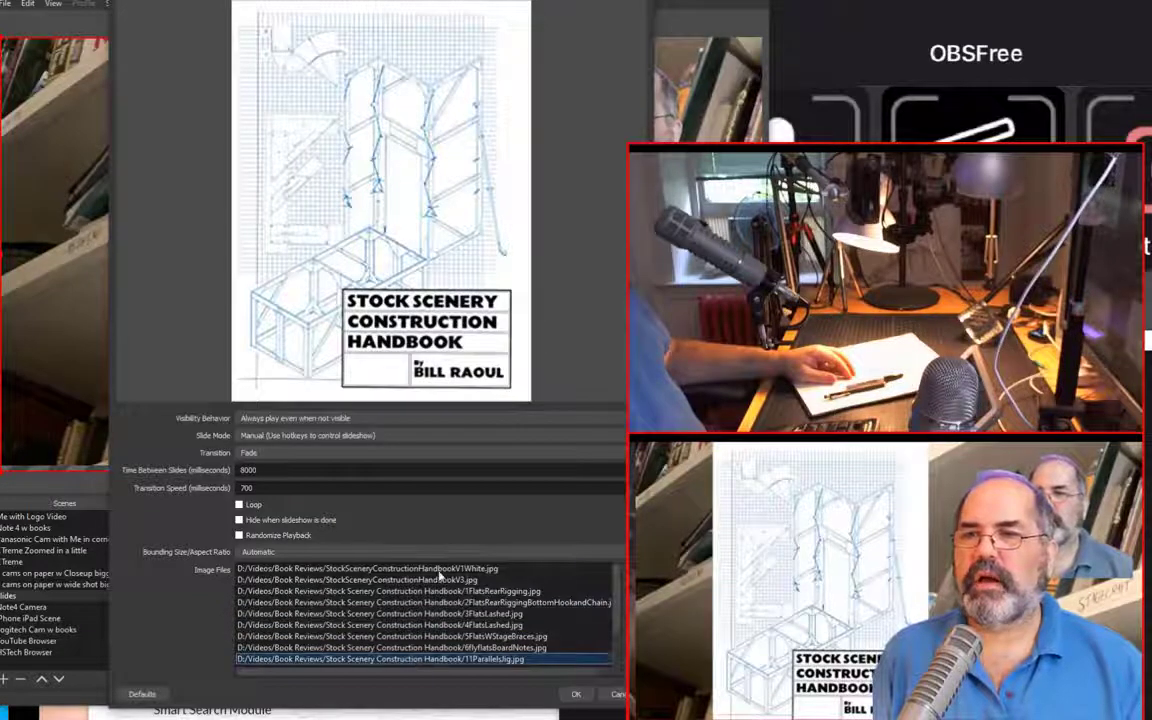
pyautogui.click(580, 694)
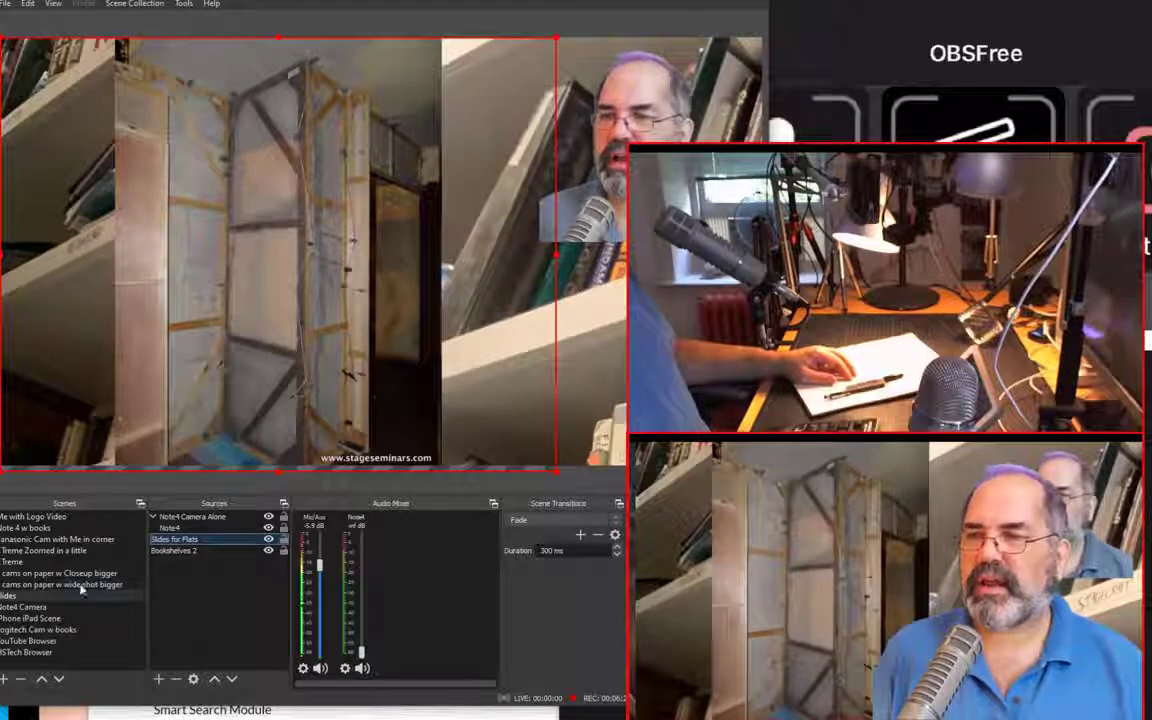
# - Put 'Phone iPad Scene' on air to show the mirrored iPad button panel
pyautogui.click(33, 619)
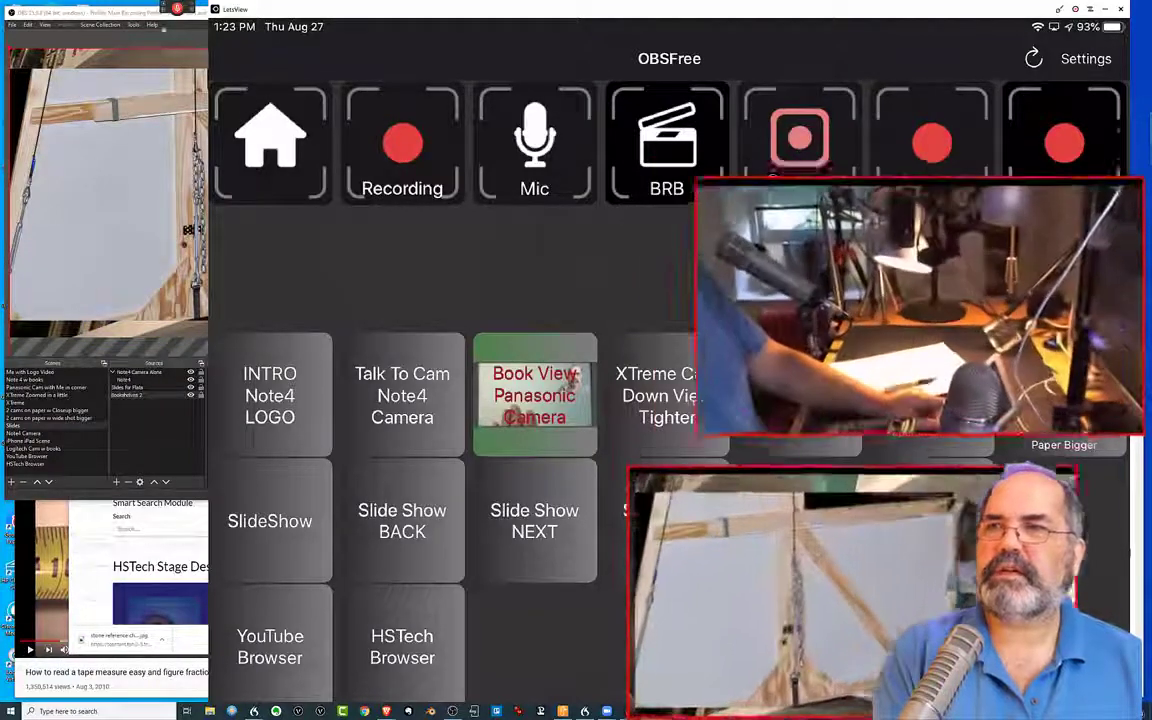
# - Drag the OBS window by its title bar so it sits in front of the iPad mirror
pyautogui.moveTo(150, 15); pyautogui.dragTo(157, 47)
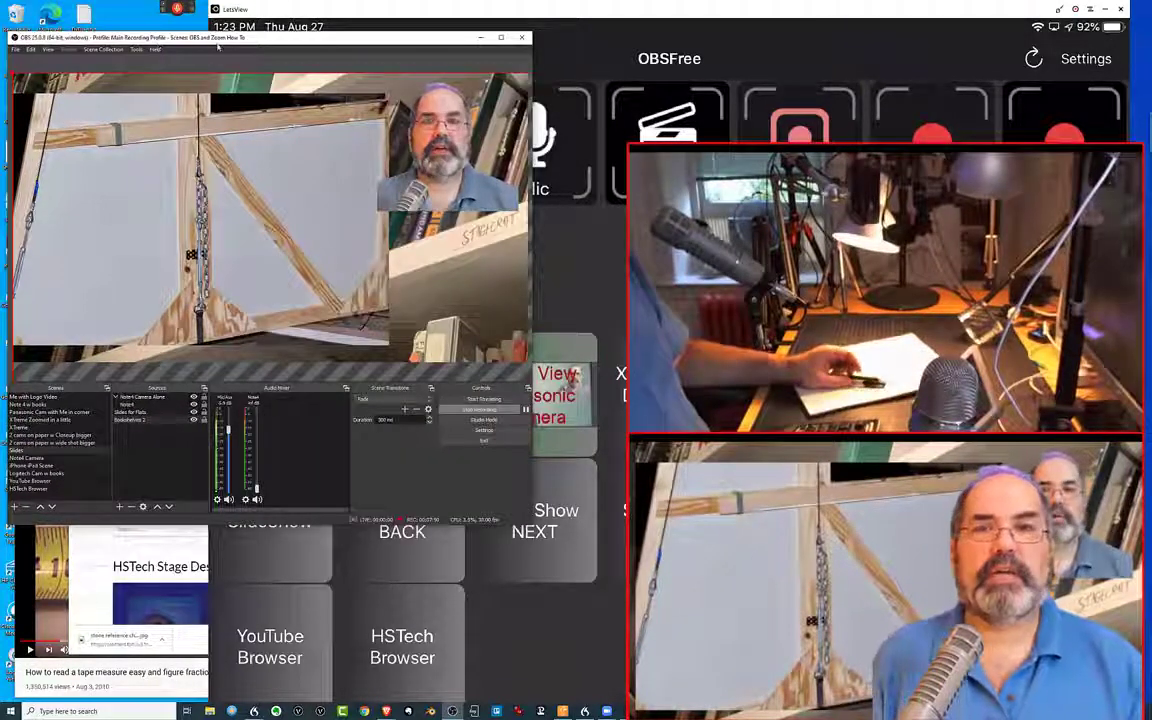